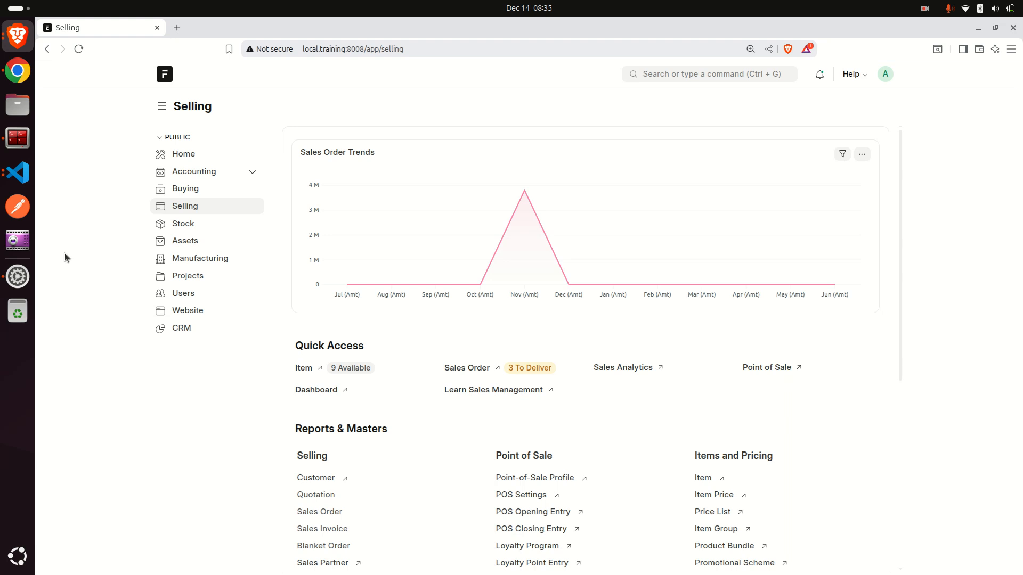
Open the Customer list through search and start a new customer in the full form.
click(672, 76)
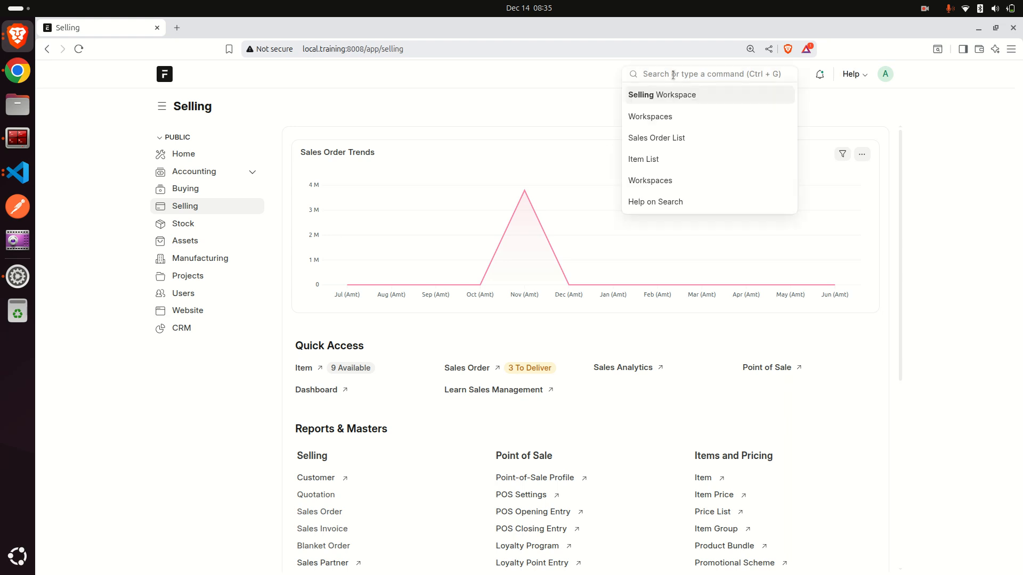
text(customer)
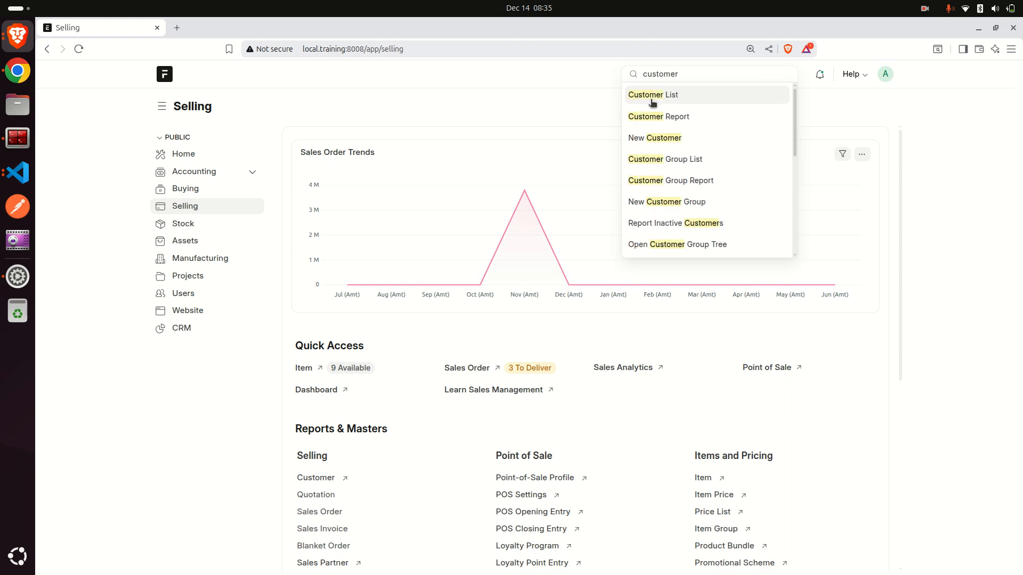
click(660, 94)
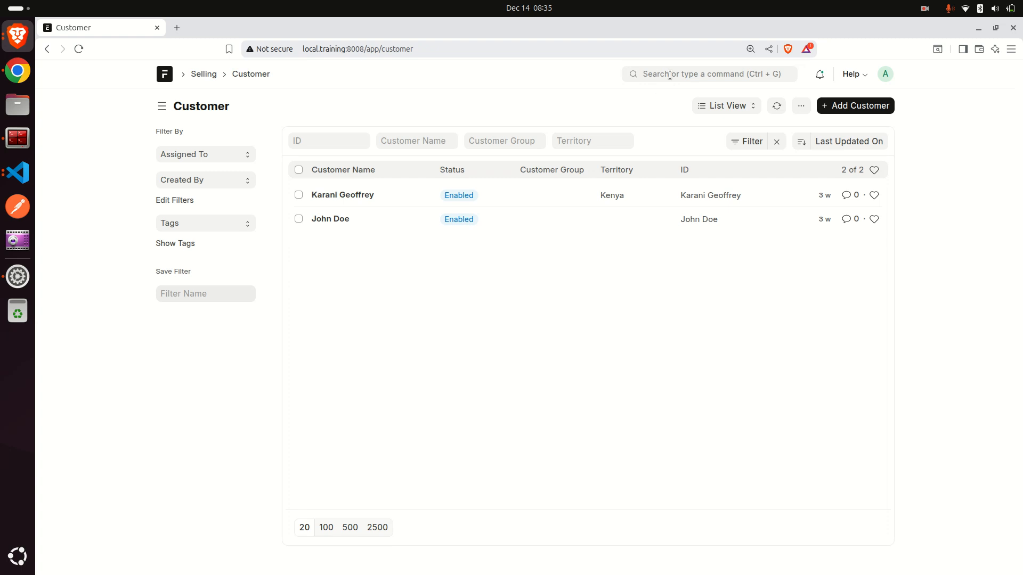
click(863, 109)
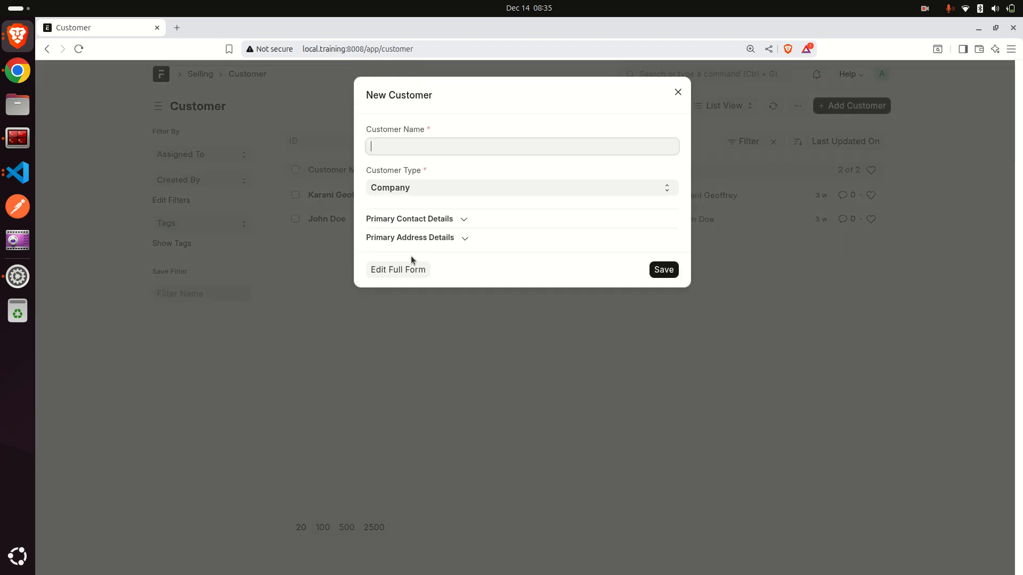
click(375, 273)
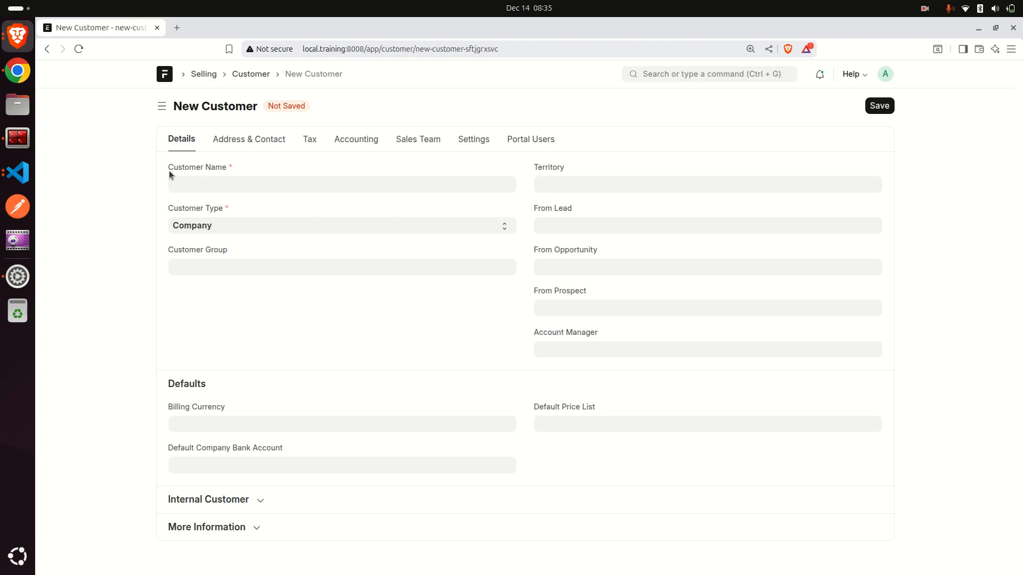
Enter Nairobi Auto Traders as the customer name.
drag(166, 171, 283, 170)
click(273, 181)
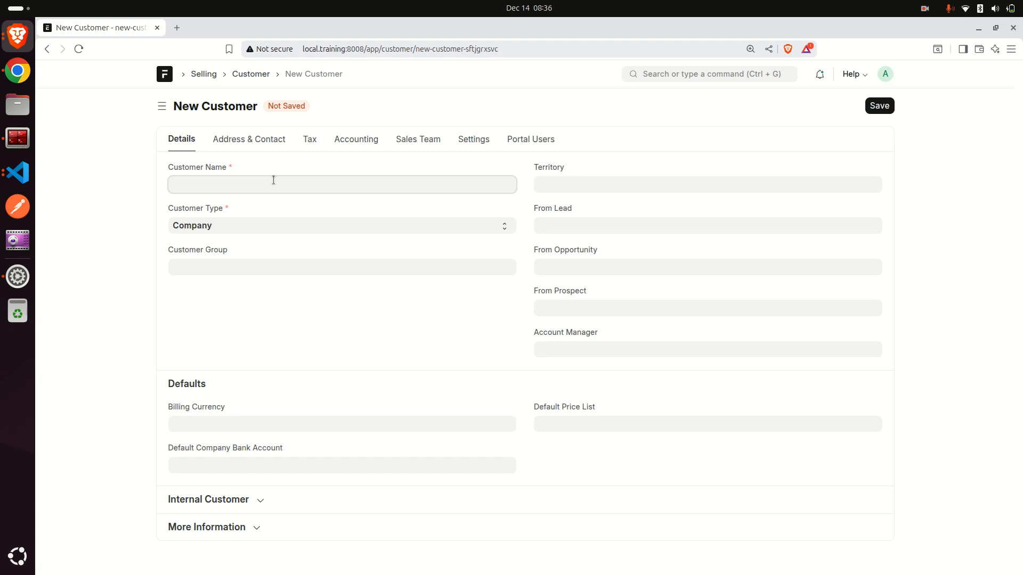
text(Nairobi Auto Traders)
click(173, 171)
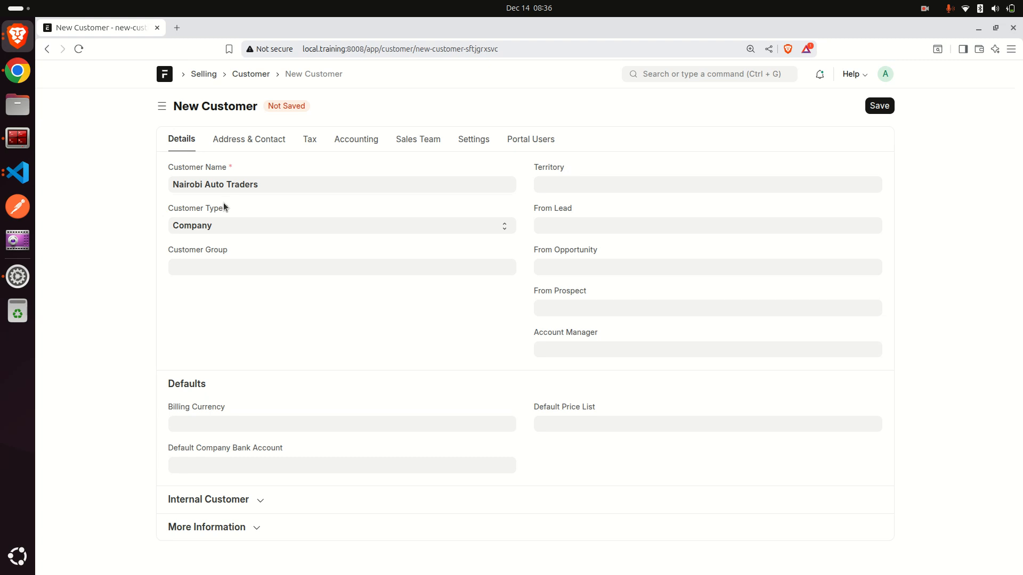
Examine the Customer Type options available for the new customer.
drag(167, 208, 217, 208)
click(209, 226)
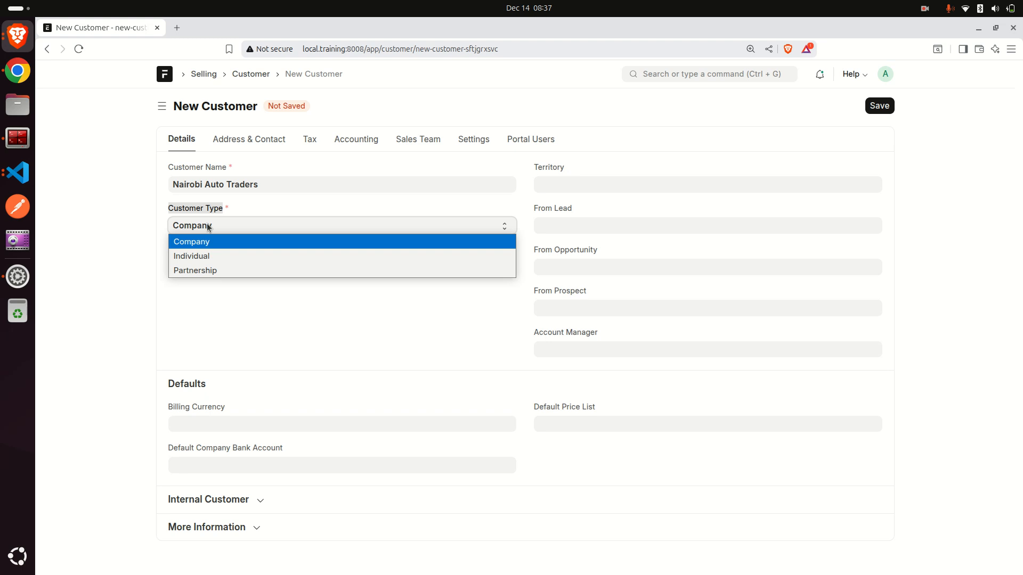
click(203, 207)
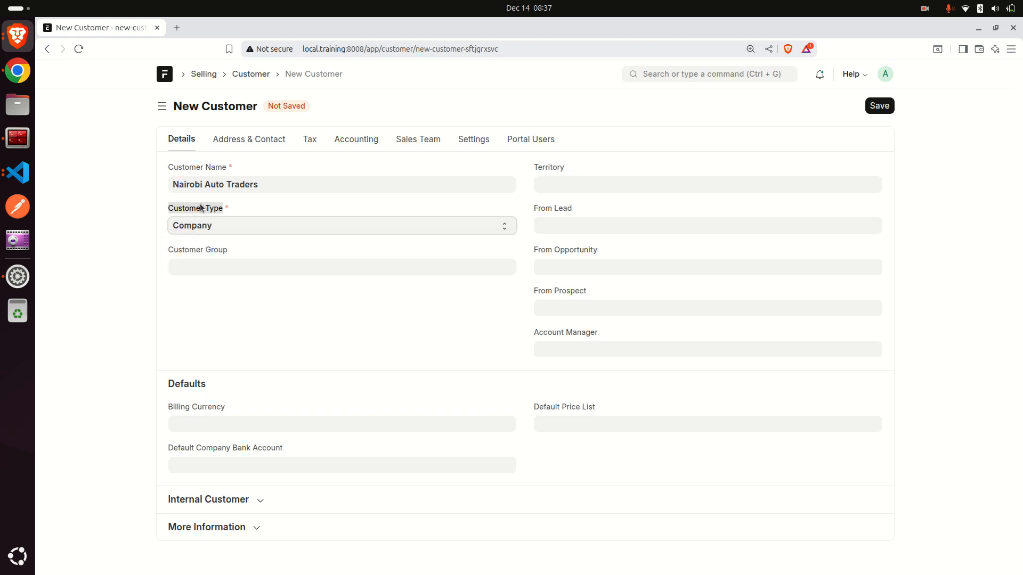
click(231, 211)
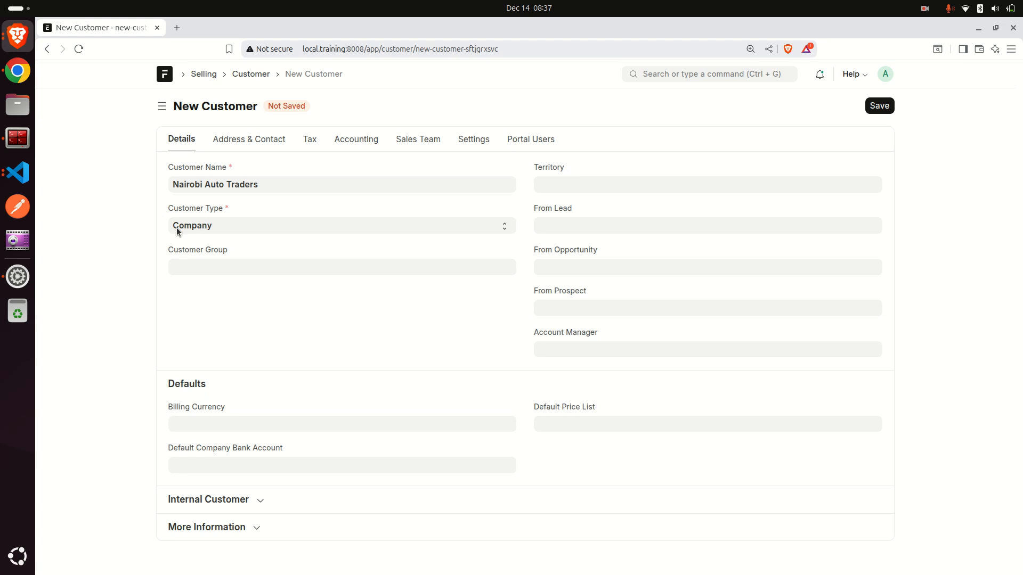
click(203, 225)
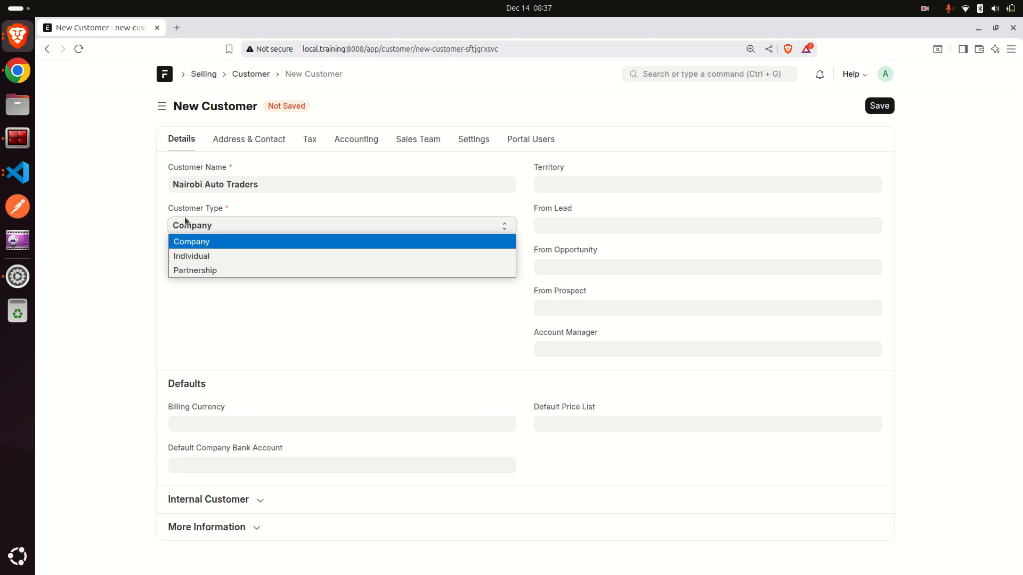
double_click(201, 212)
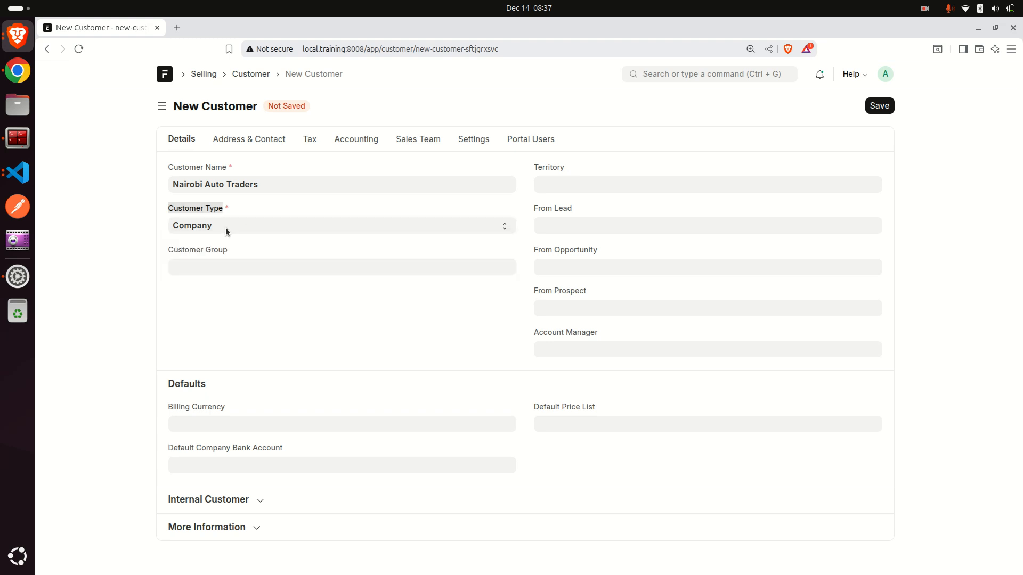
click(228, 243)
drag(167, 209, 254, 224)
click(194, 216)
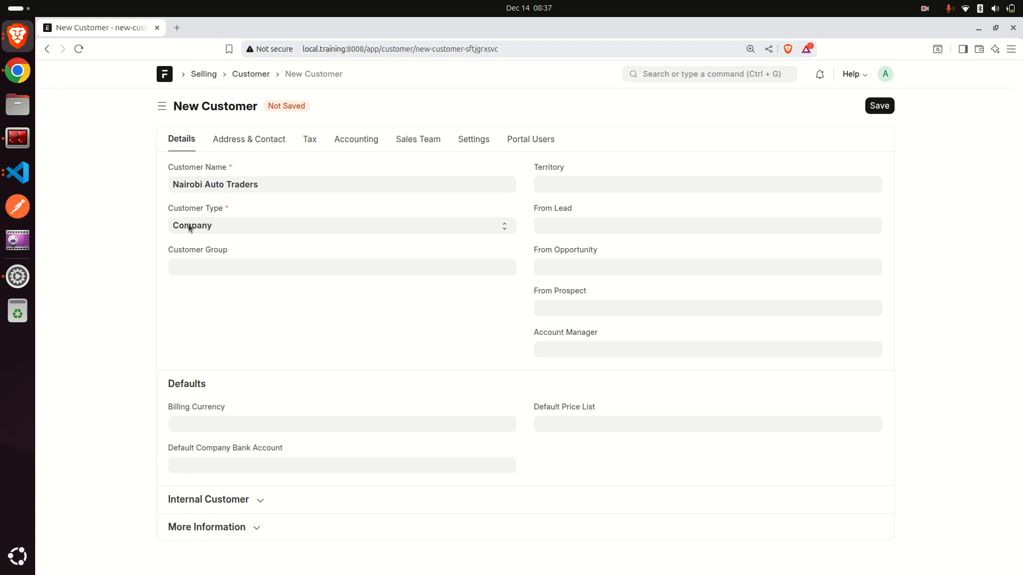
click(209, 220)
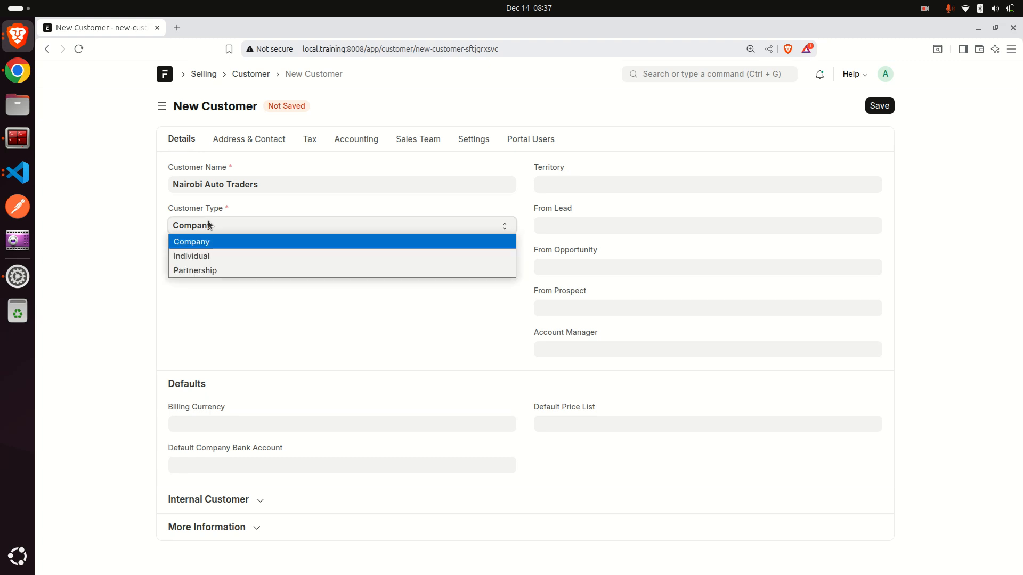
click(198, 257)
click(201, 263)
click(205, 281)
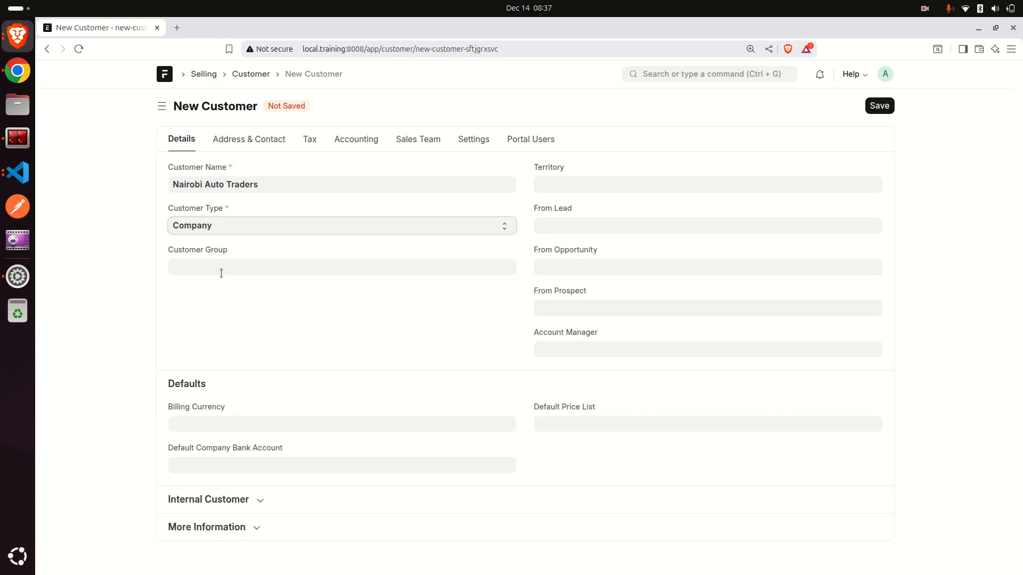
Browse the list of existing customer groups.
drag(175, 248, 246, 264)
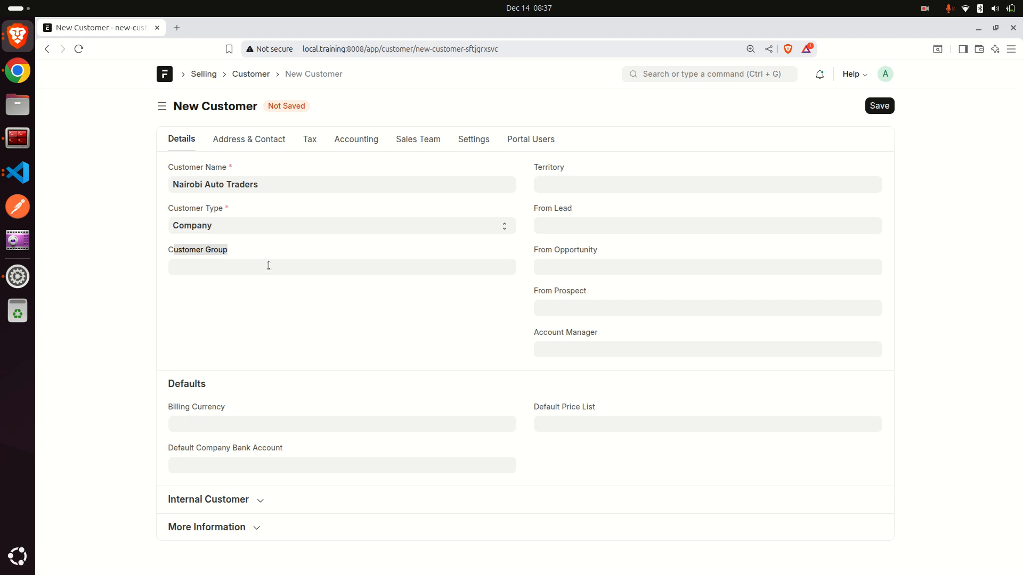
click(269, 265)
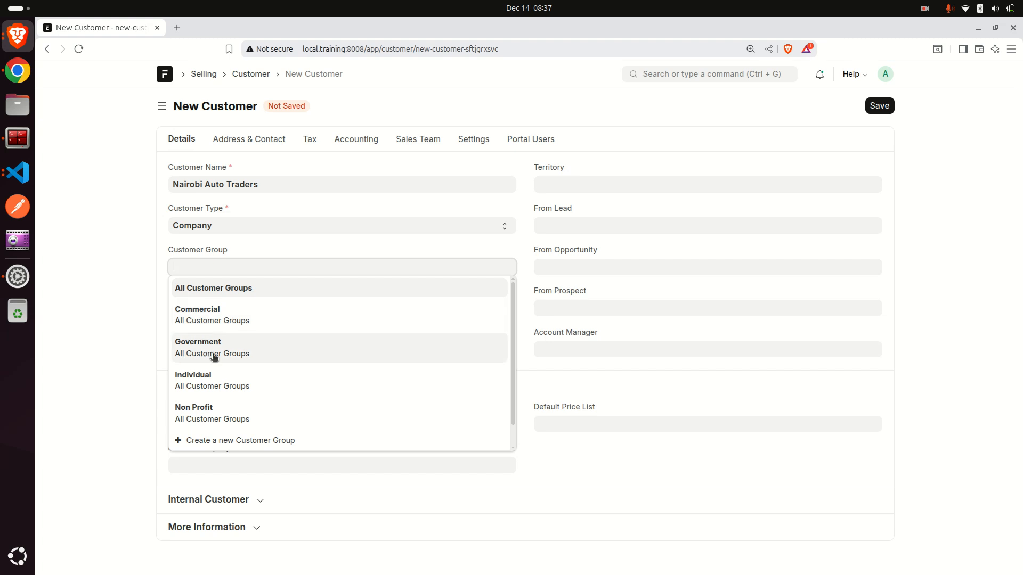
scroll(304, 354, down, 1)
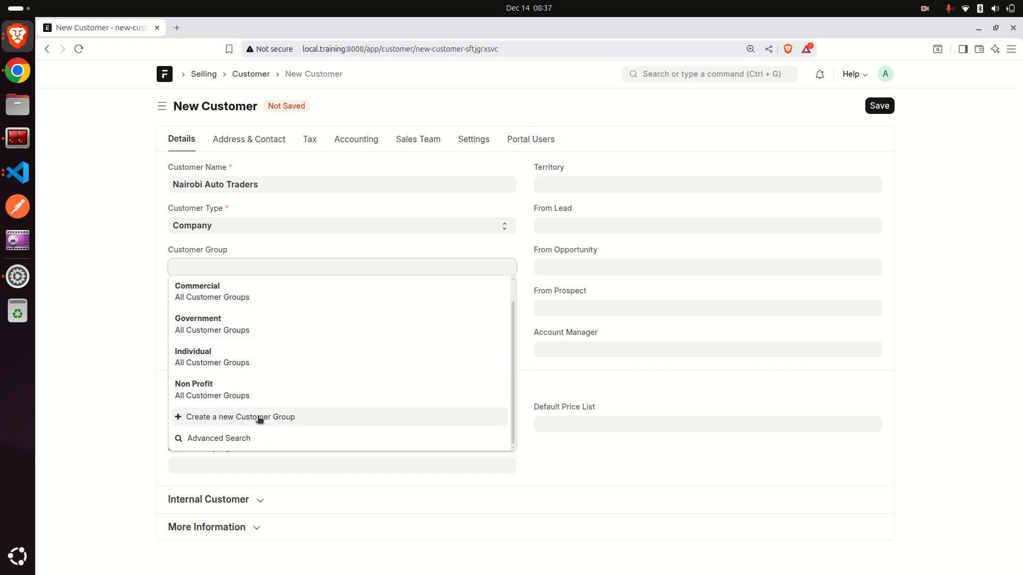
click(108, 292)
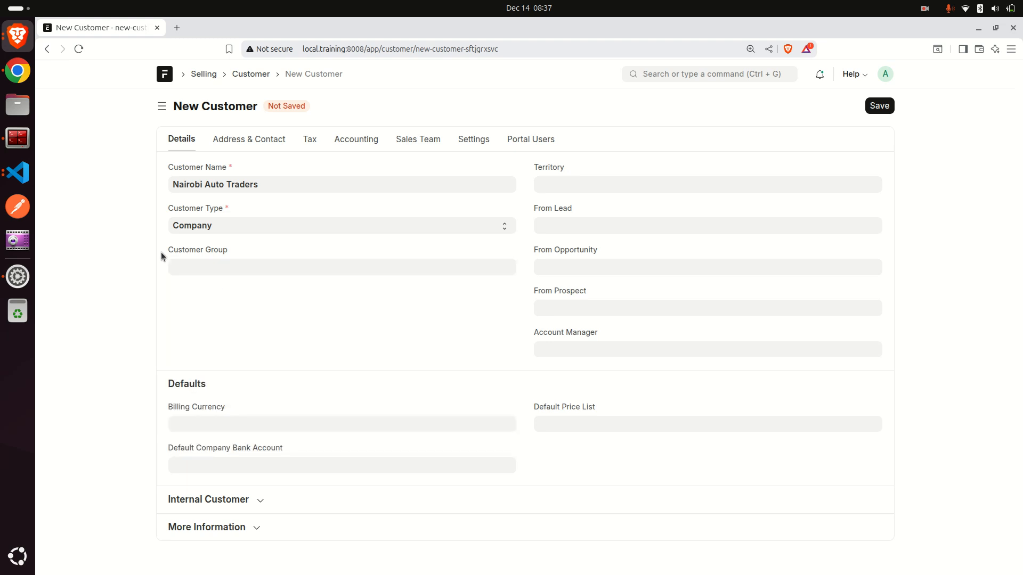
drag(162, 251, 223, 257)
click(230, 258)
click(230, 260)
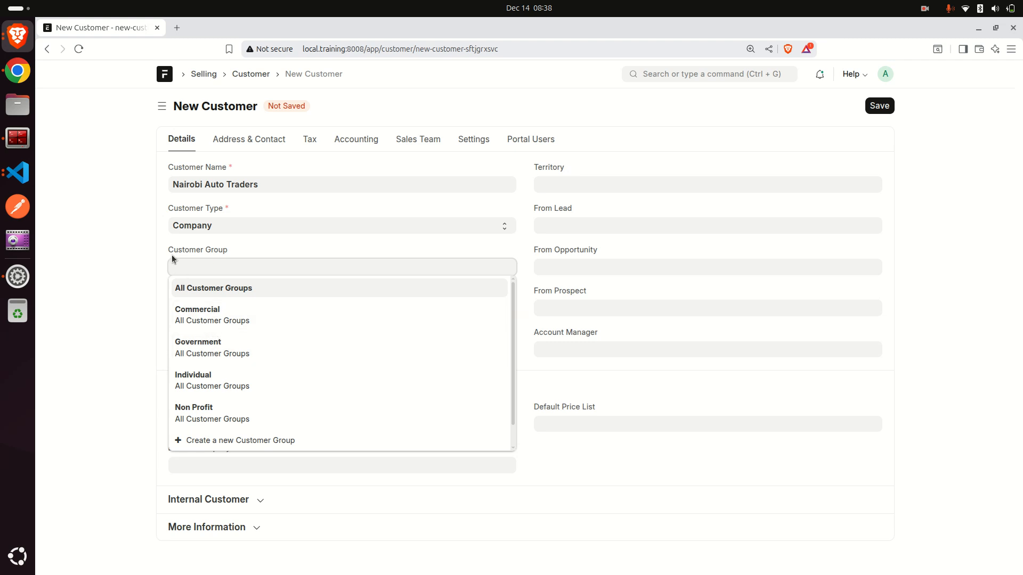
drag(169, 253, 254, 250)
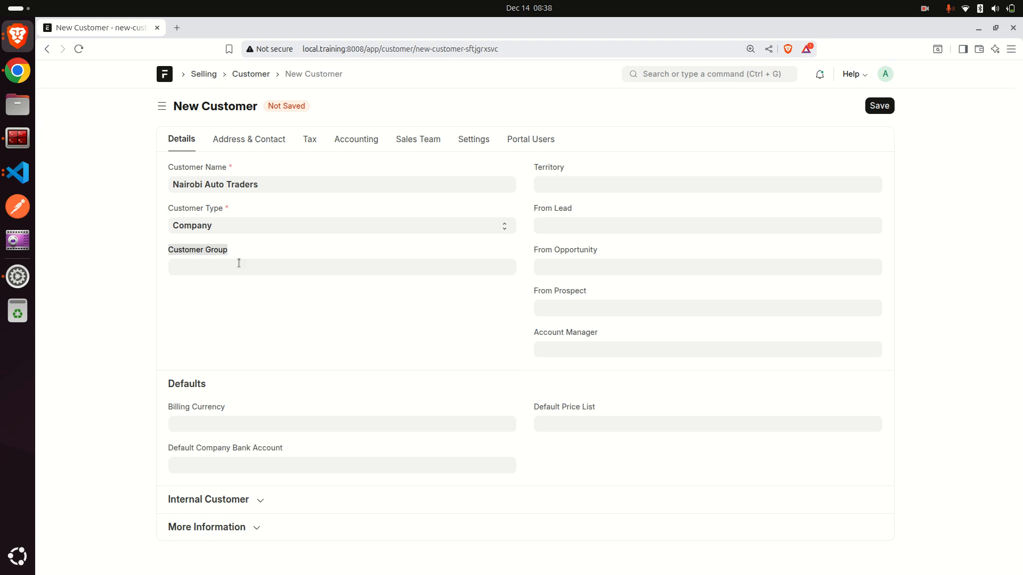
click(238, 264)
click(188, 279)
click(223, 261)
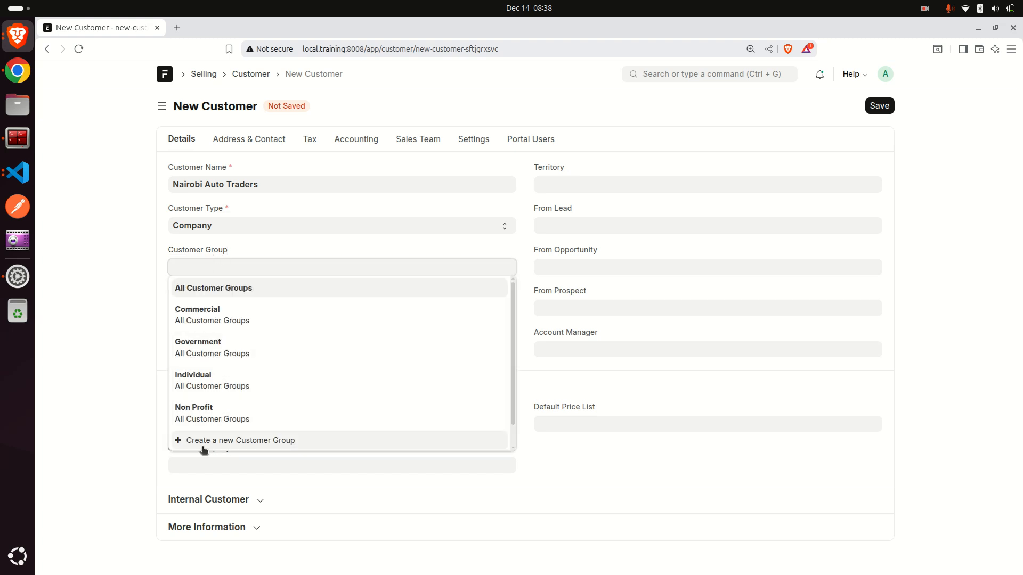
click(238, 441)
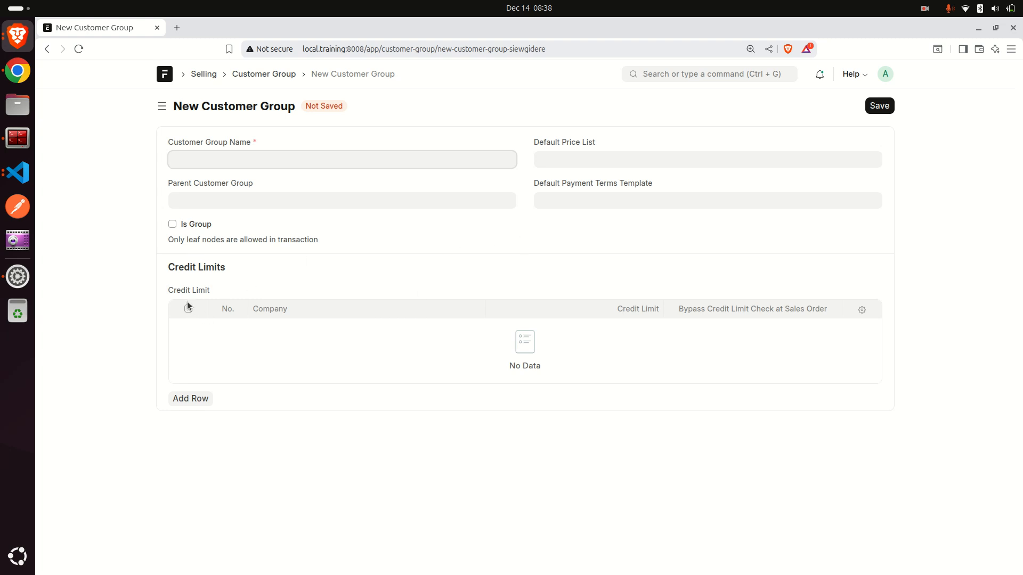
drag(164, 293, 223, 294)
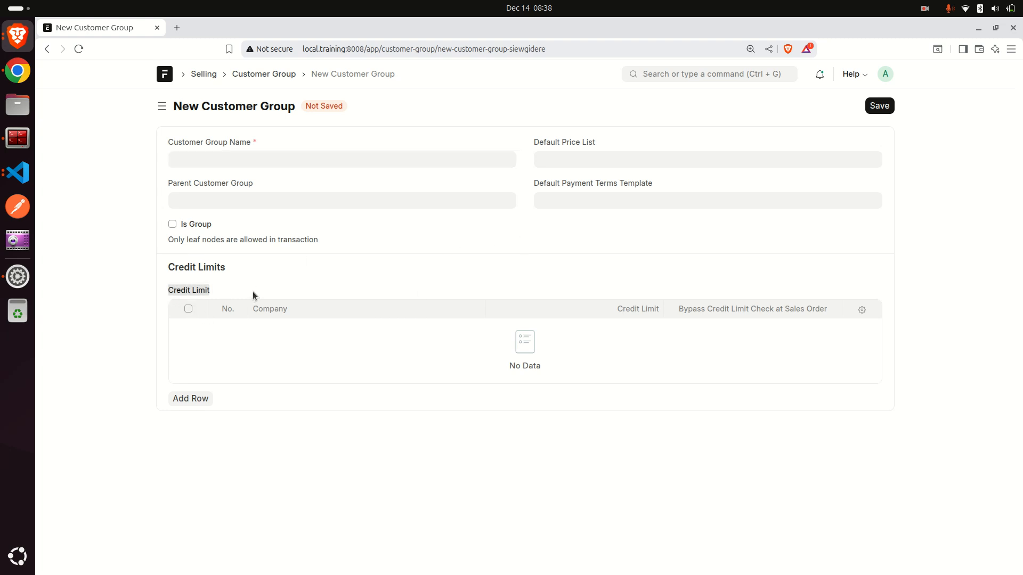
click(226, 291)
click(47, 48)
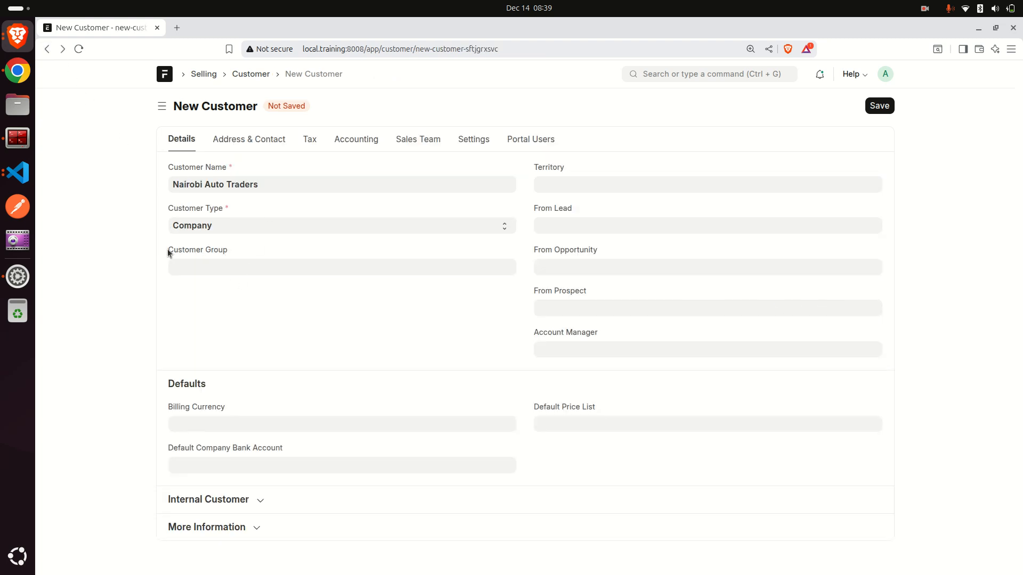
Set the customer group to Commercial.
click(234, 269)
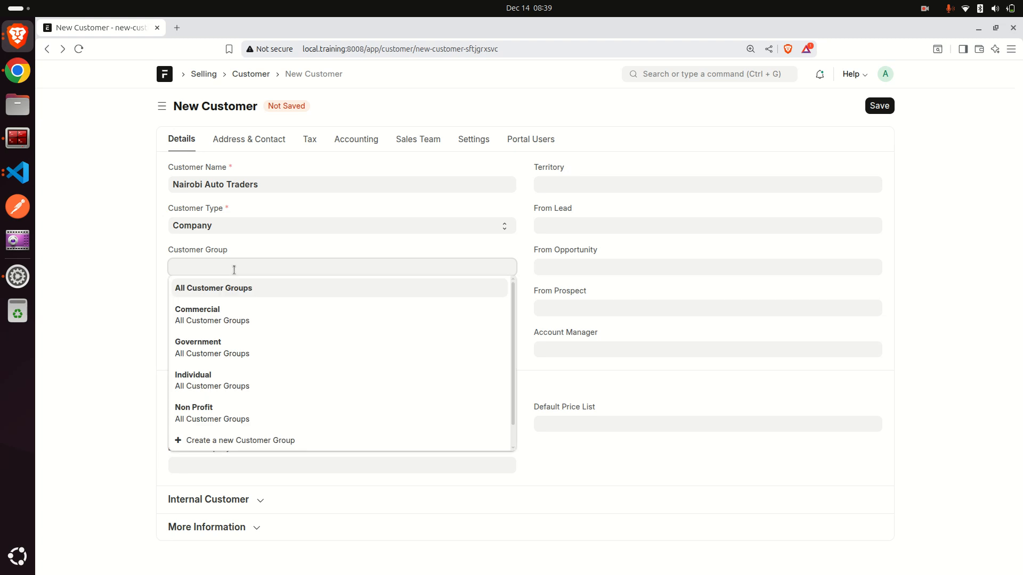
click(226, 319)
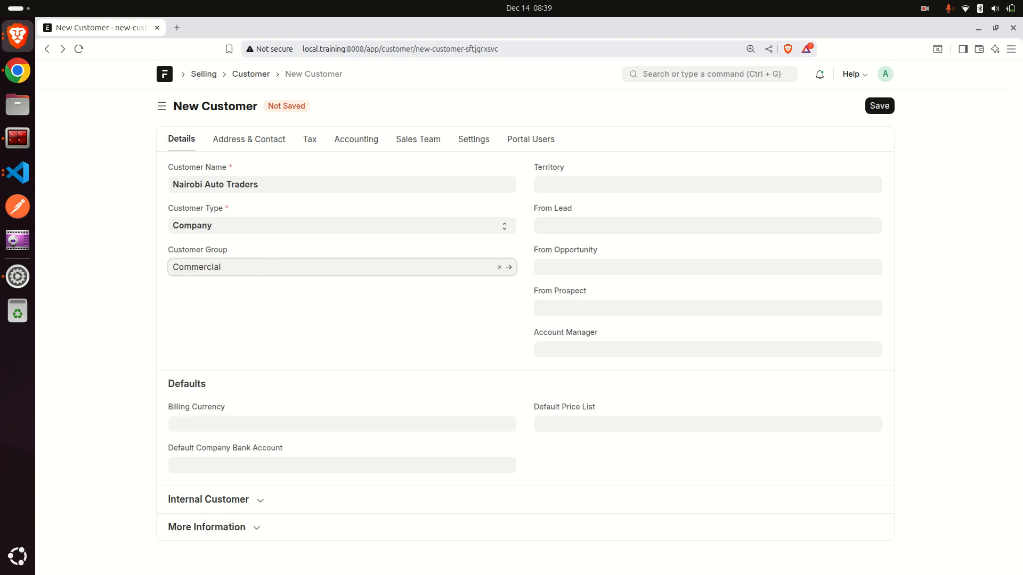
Create a new territory named Nairobi West from the Territory field and save it for the customer.
click(535, 169)
click(581, 168)
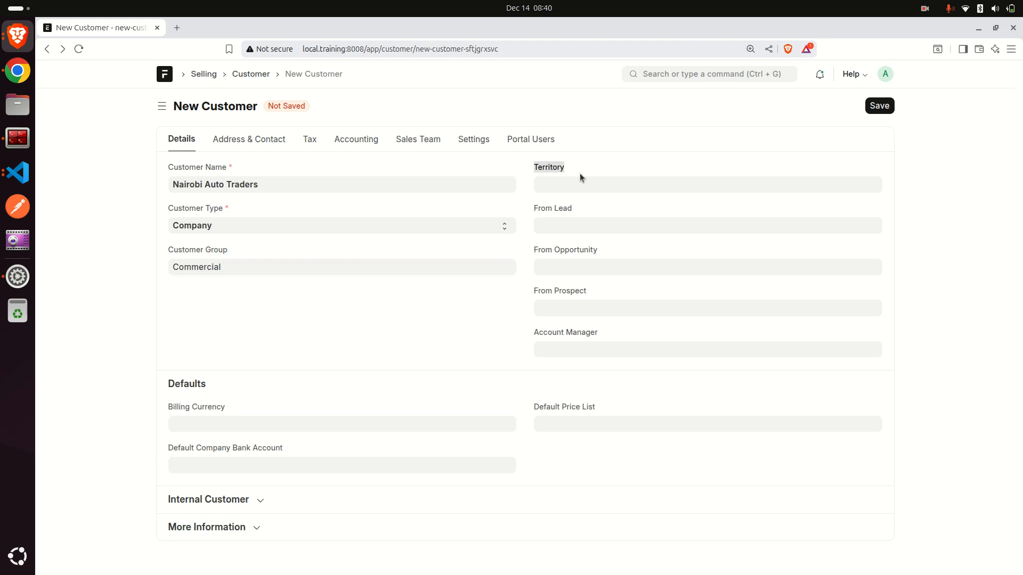
click(580, 174)
drag(532, 168, 592, 165)
click(661, 186)
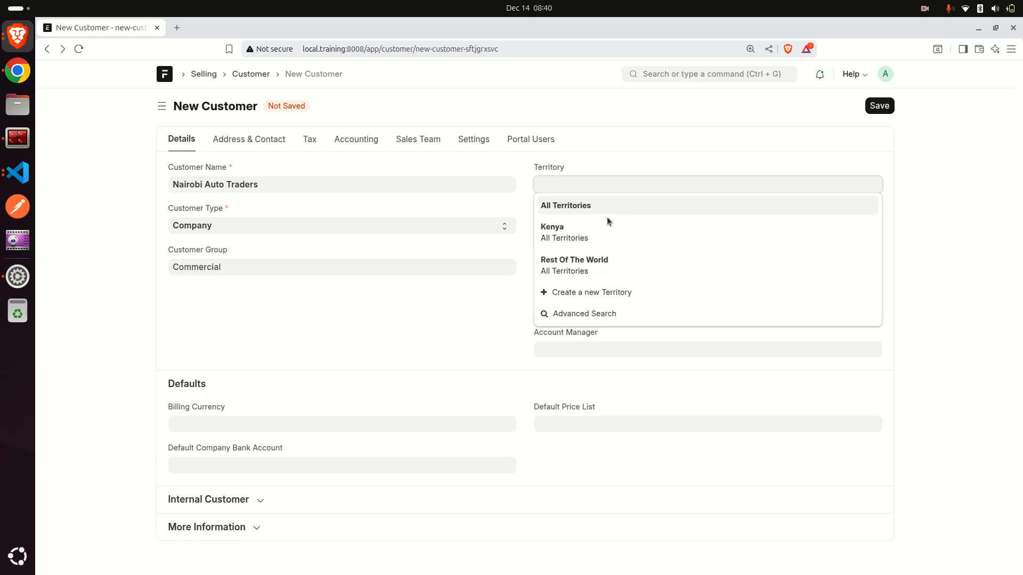
click(587, 291)
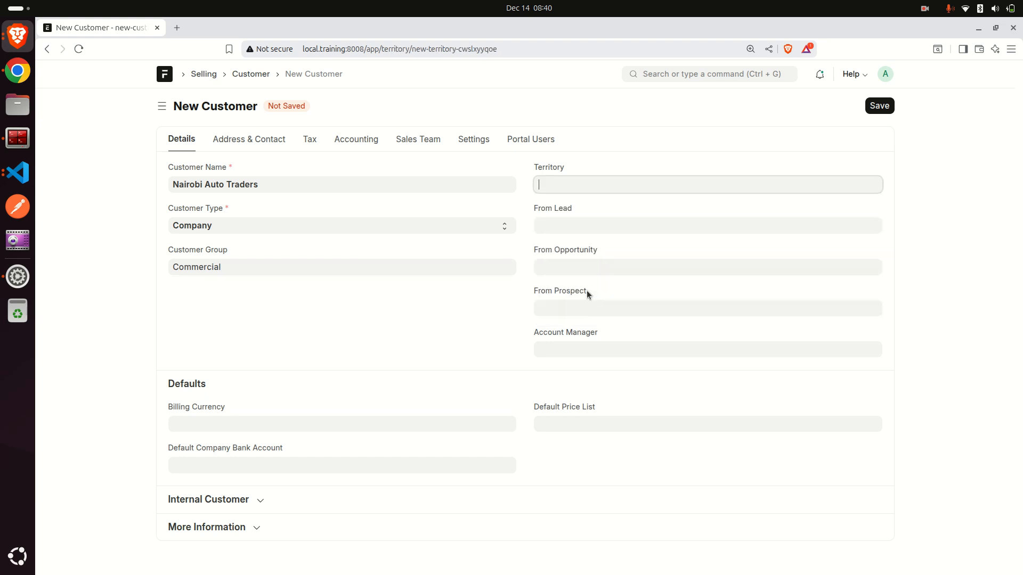
text(Nairobi )
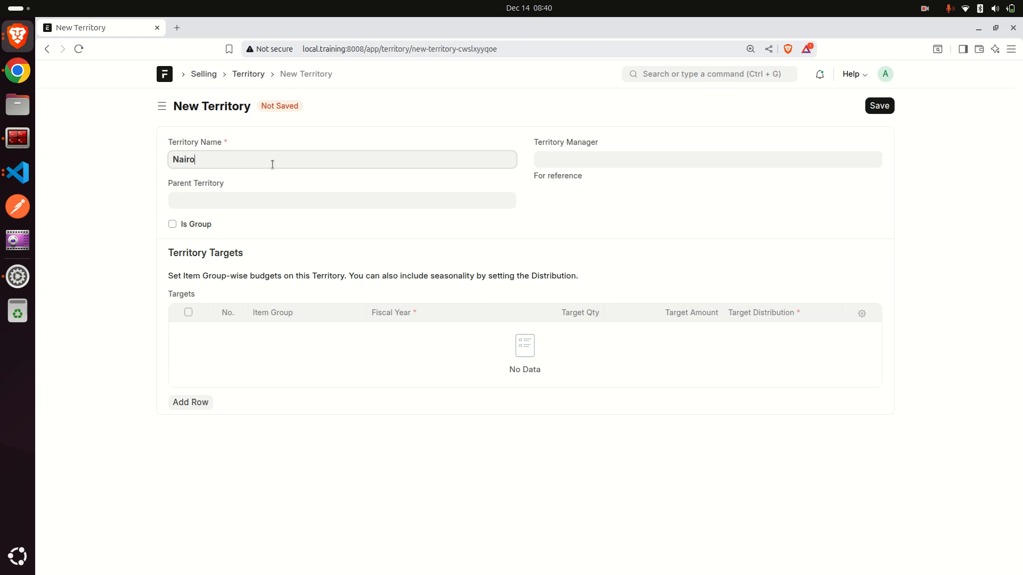
text(West)
click(882, 108)
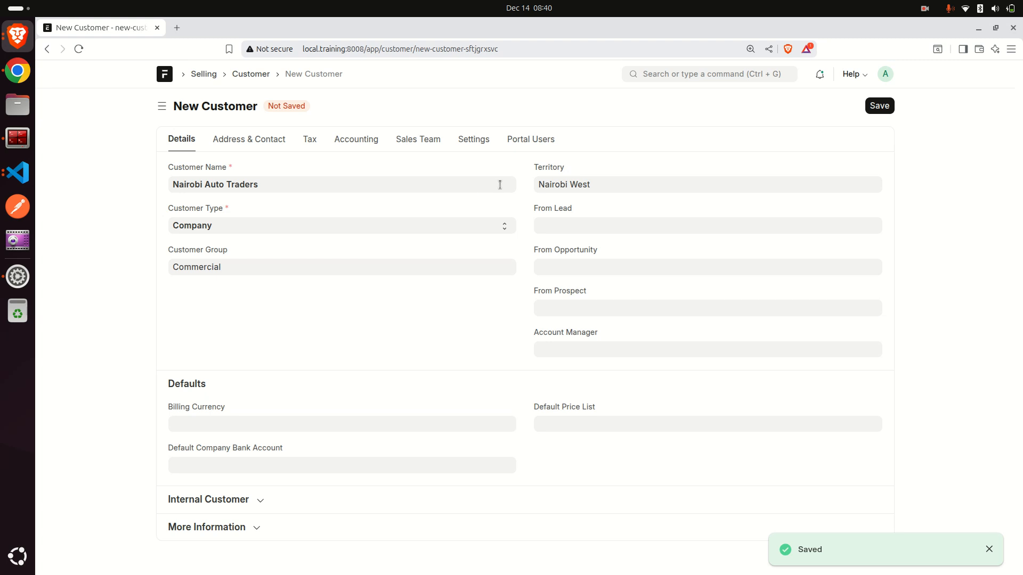
View the Tax tab fields and return to the customer details.
click(308, 140)
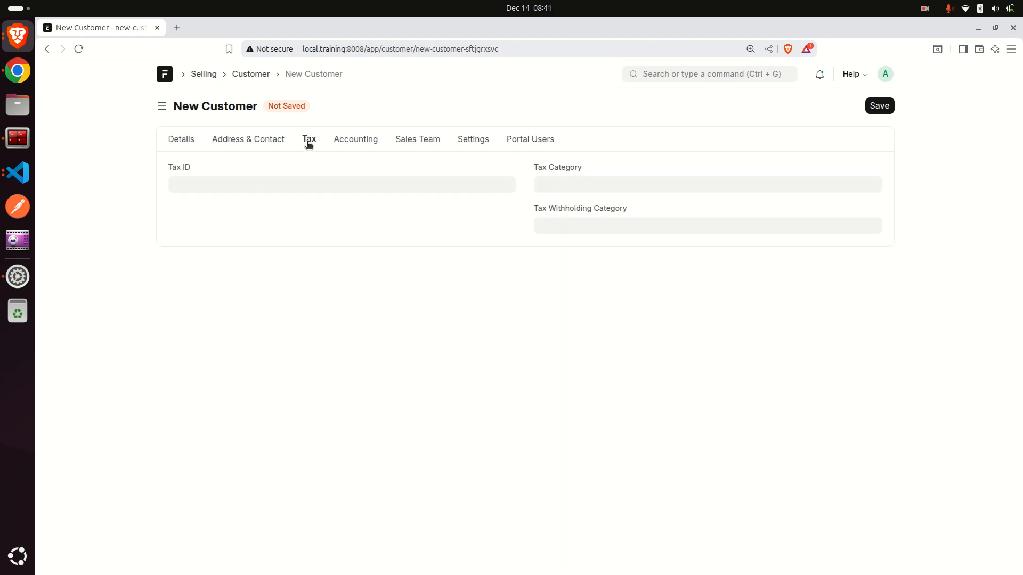
click(182, 140)
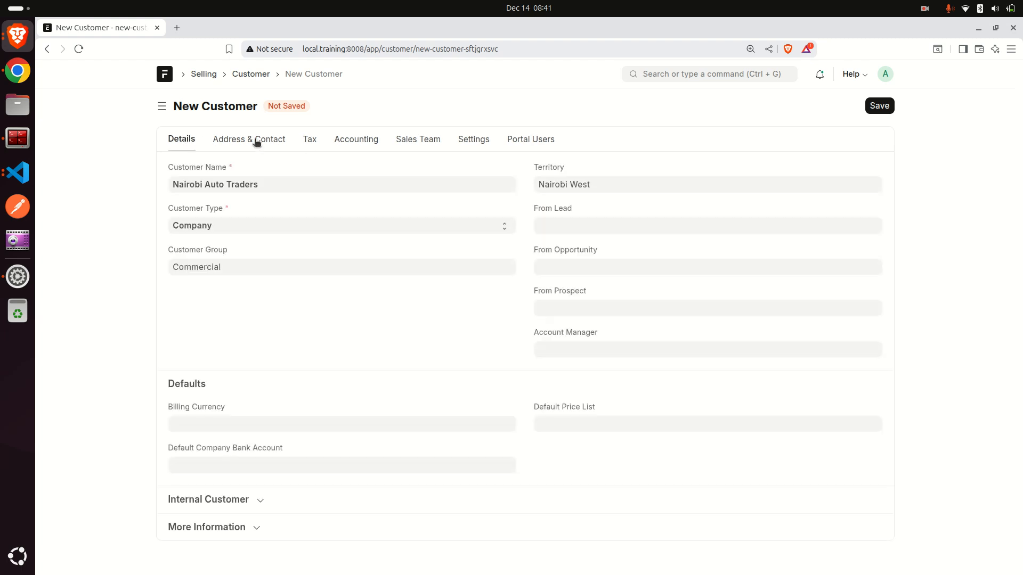
Create a new tax category titled VAT Excempt from the Tax Category field and save it for the customer.
click(311, 142)
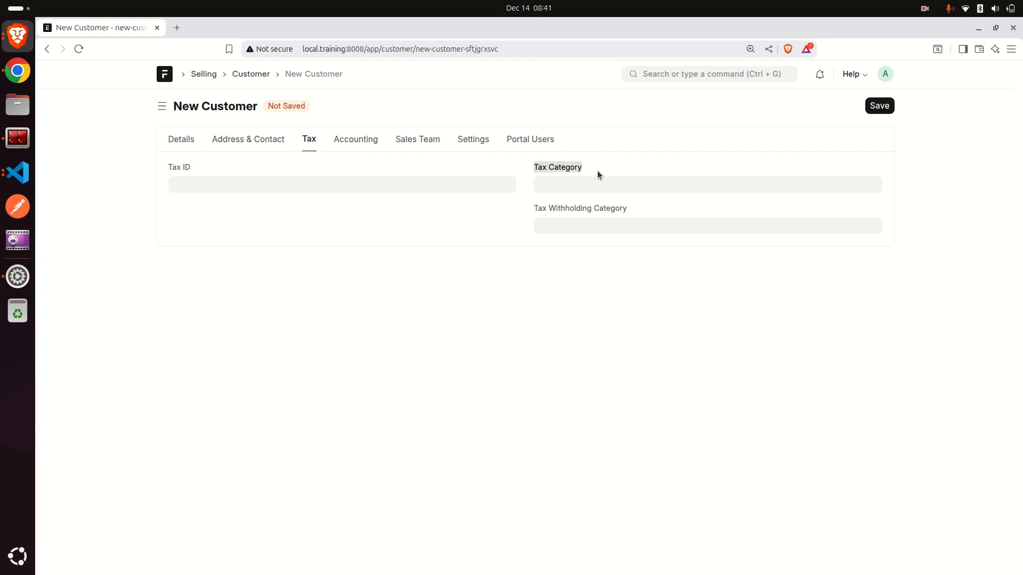
click(536, 168)
click(595, 187)
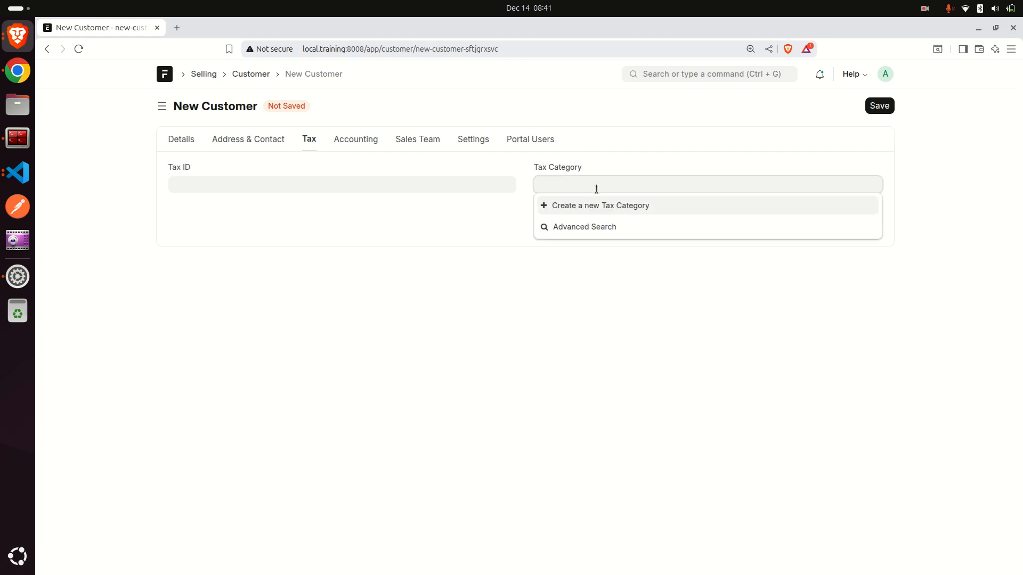
click(623, 213)
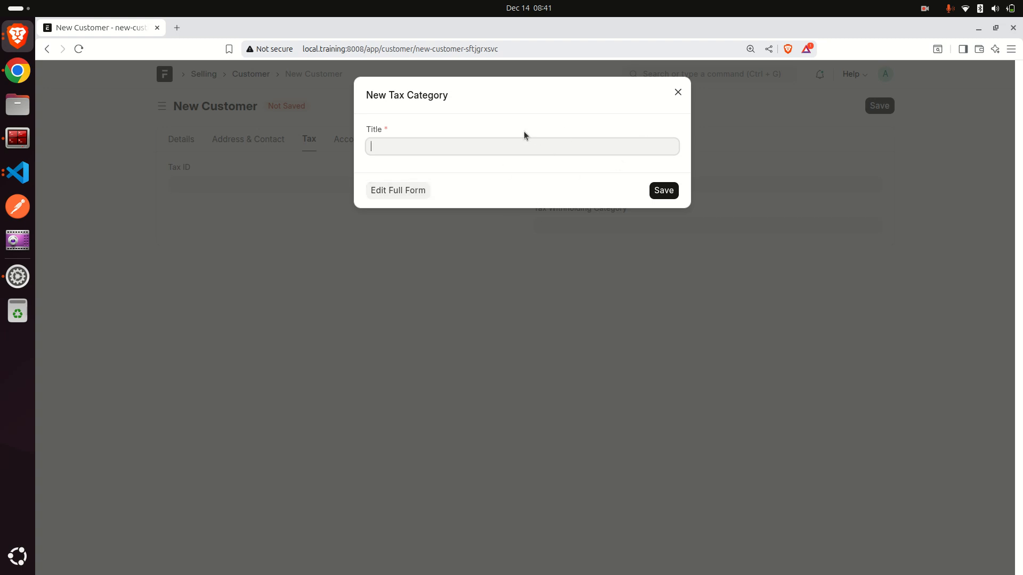
text(VAT Ezcempt)
key(Left)
key(Left)
key(Left)
key(Left)
key(Left)
key(BackSpace)
text(x)
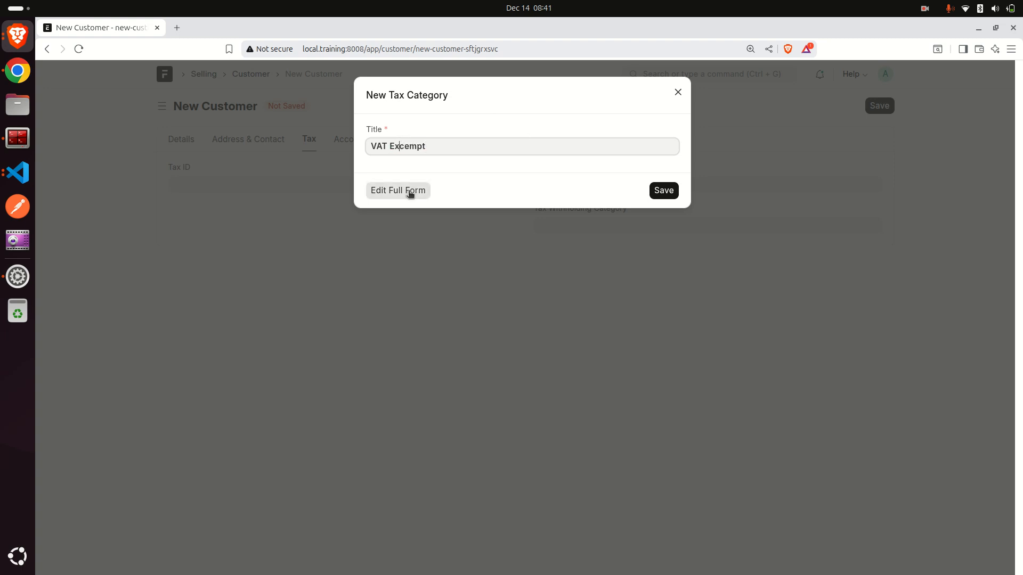
click(664, 191)
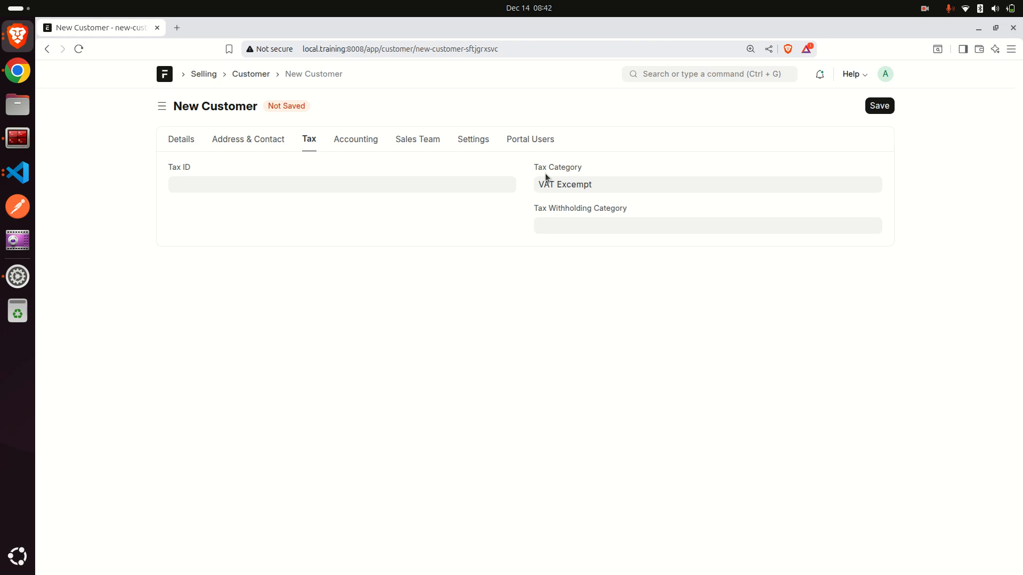
Save the new customer and review its tax category on the Tax tab.
click(872, 109)
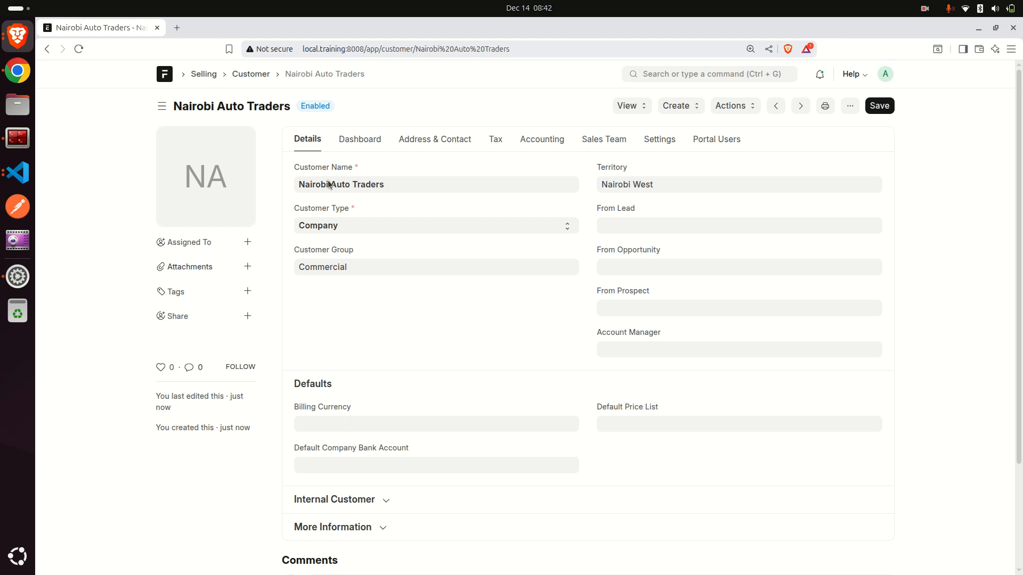
click(298, 264)
click(495, 143)
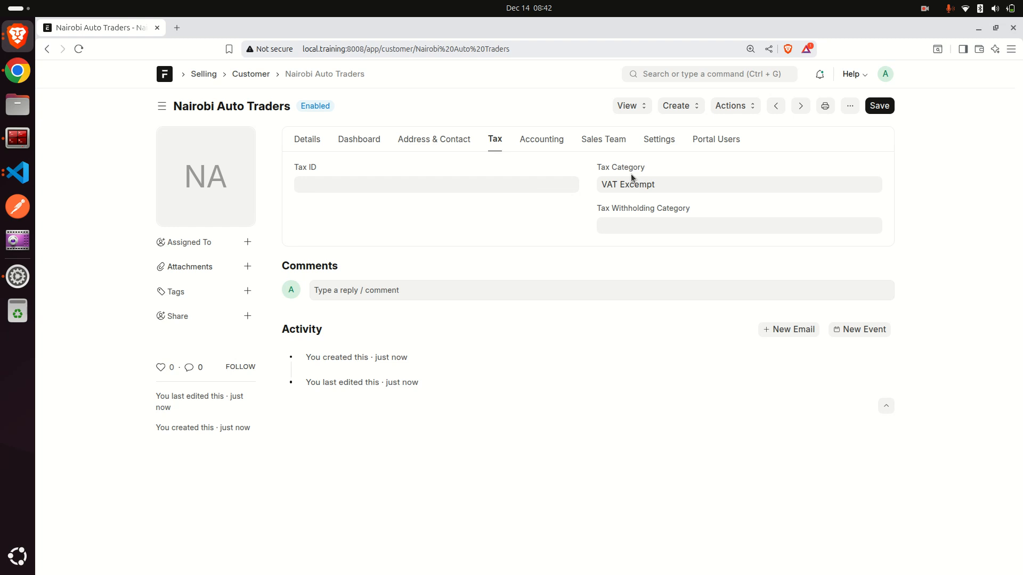